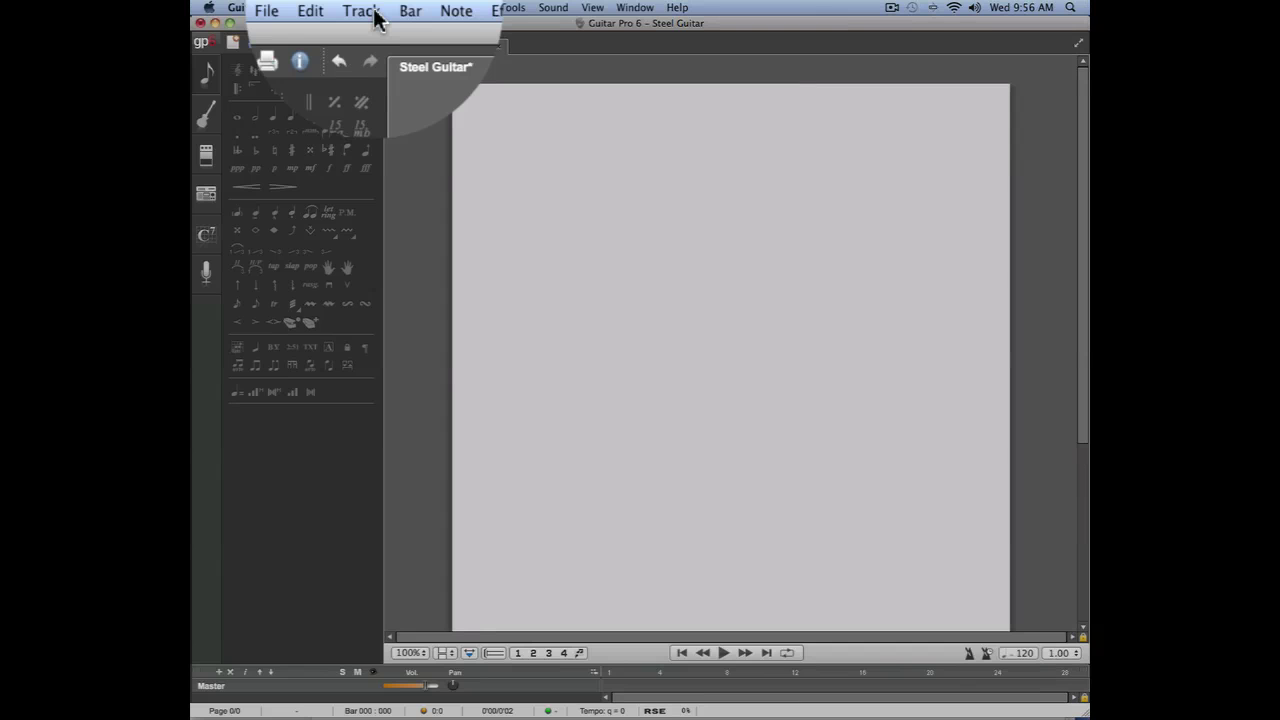
Add an acoustic grand-staff piano track from the Keyboards and Synthesizers group
left_click(372, 9)
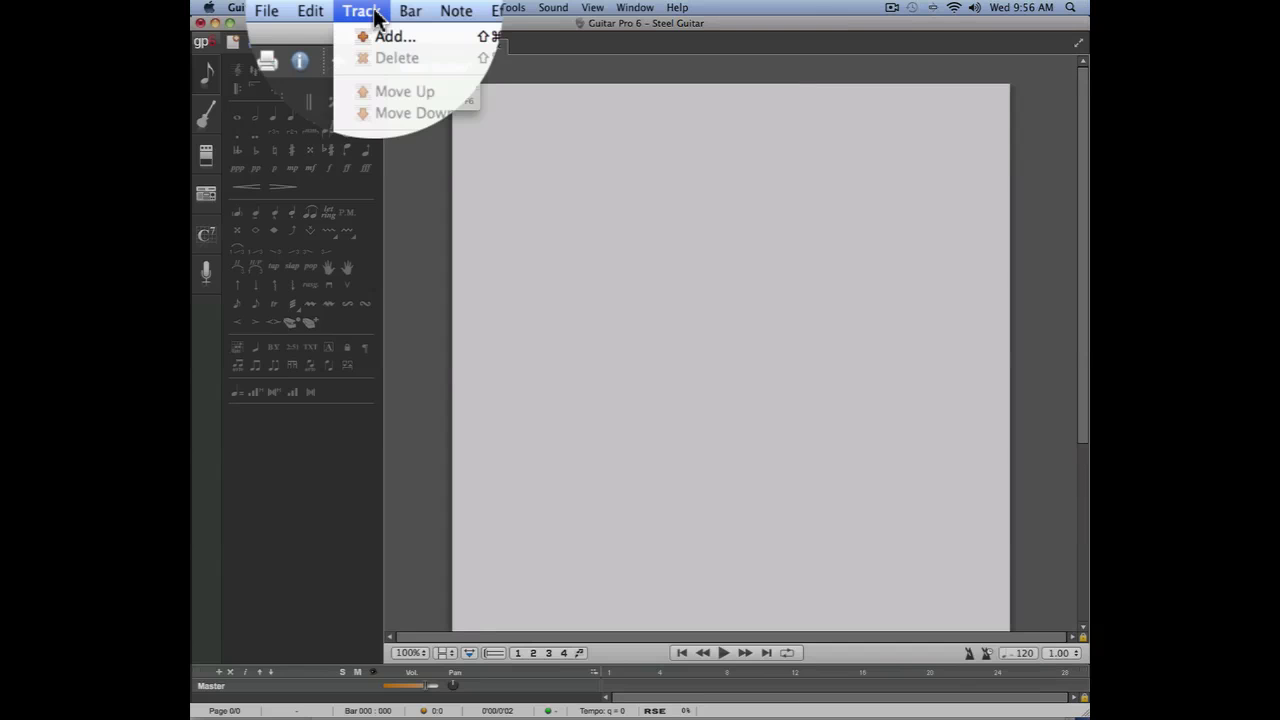
left_click(440, 38)
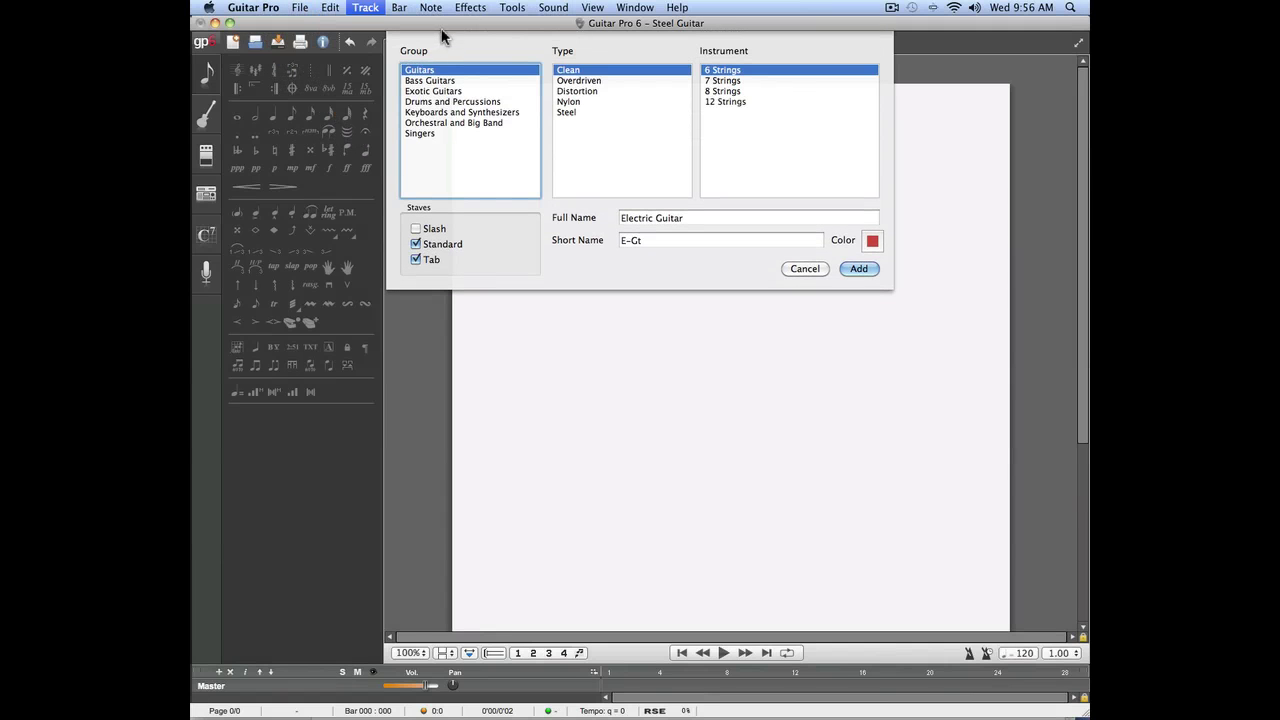
left_click(450, 112)
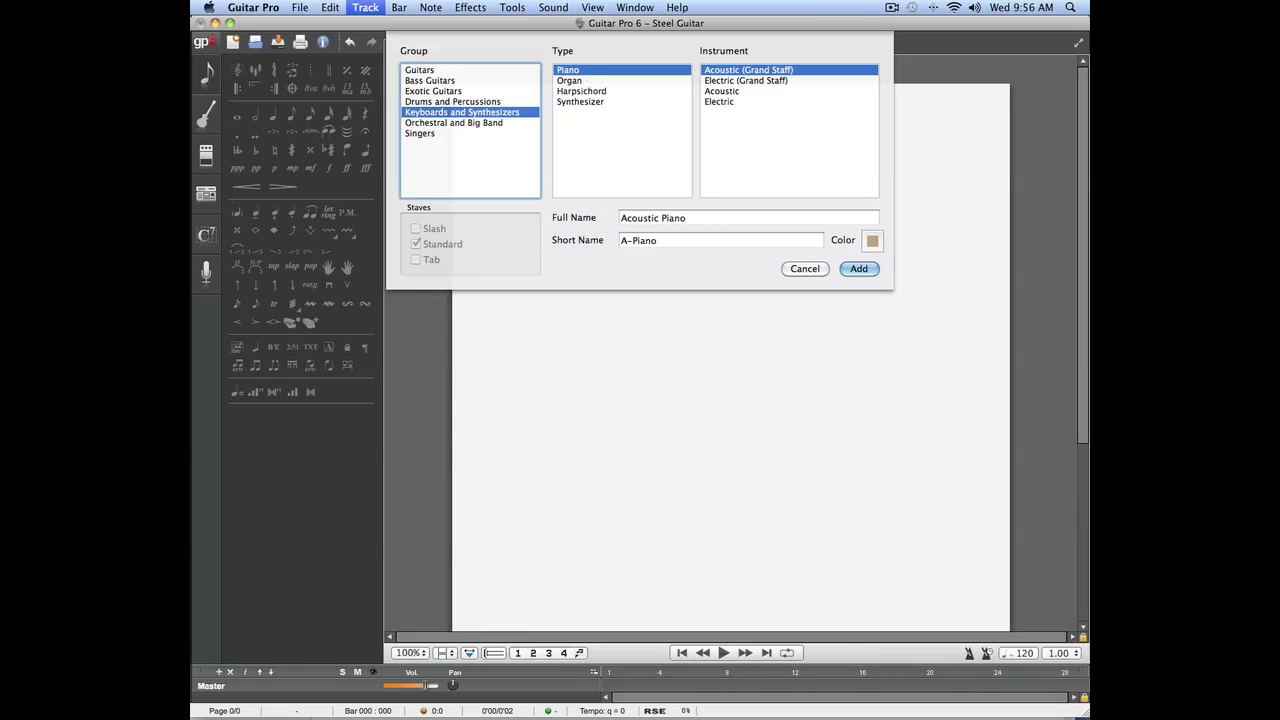
key("Return")
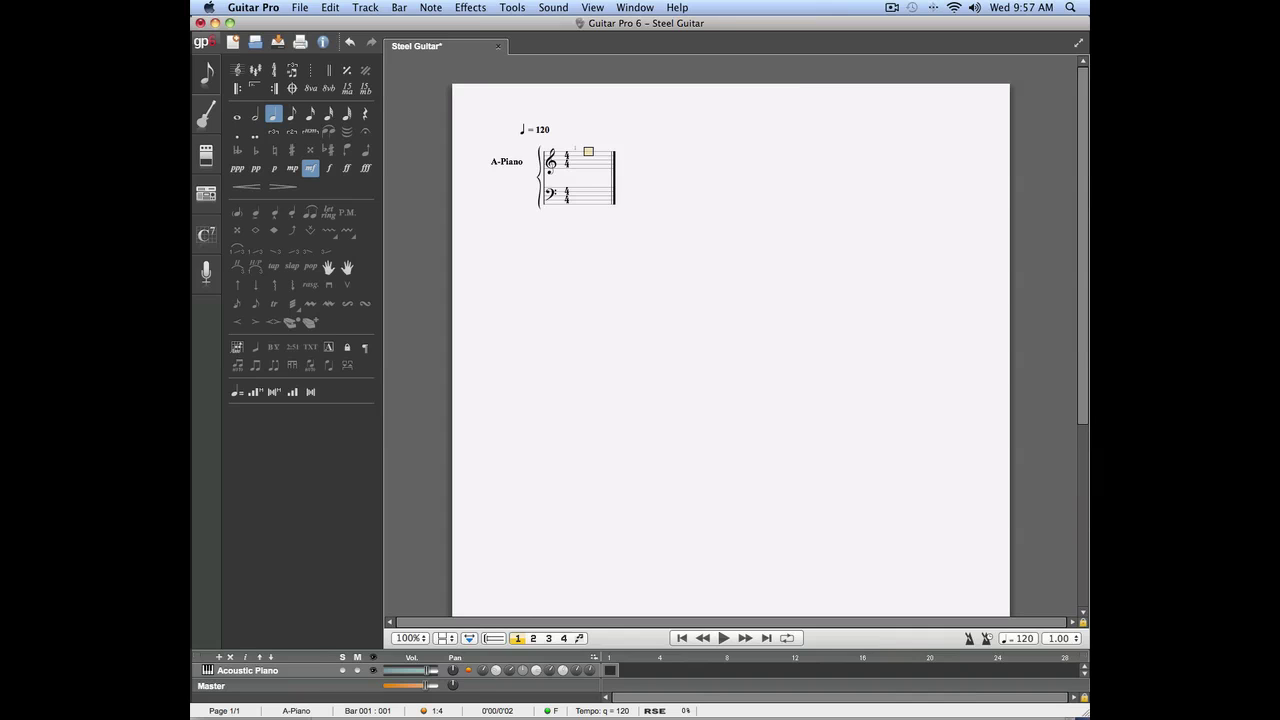
Add a clean 6-string electric guitar track with standard and tab staves
left_click(372, 8)
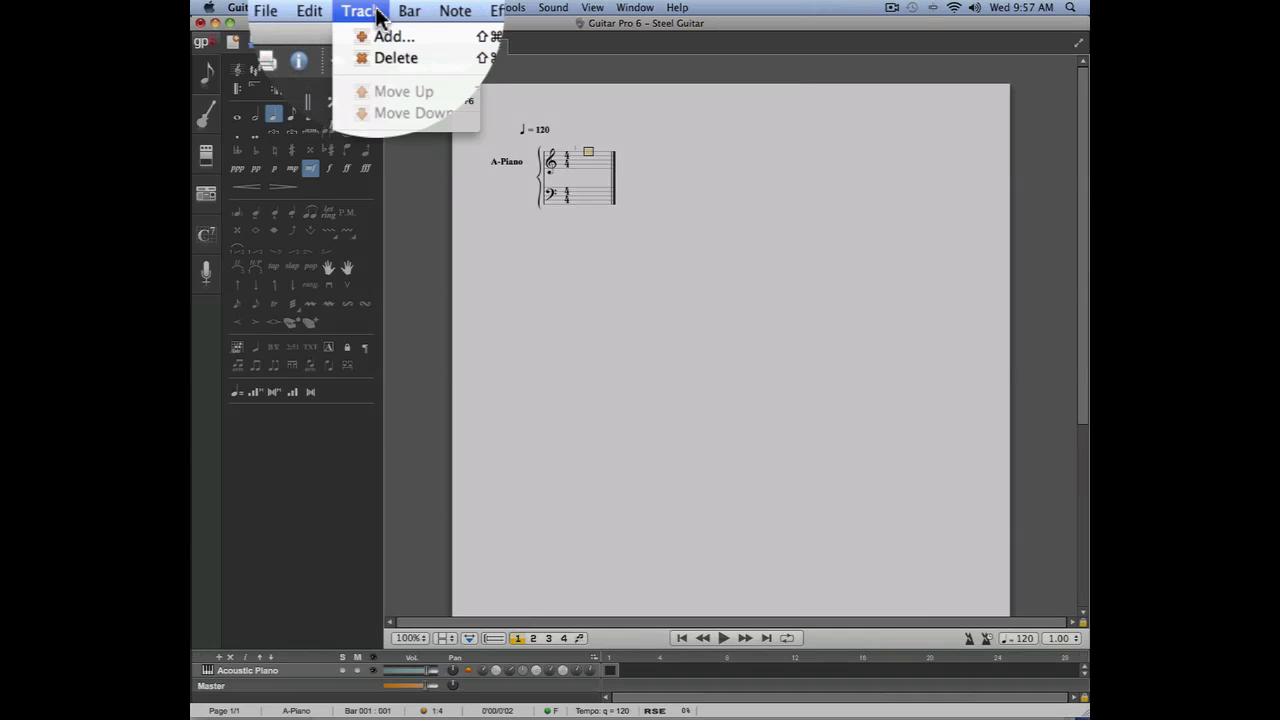
left_click(416, 34)
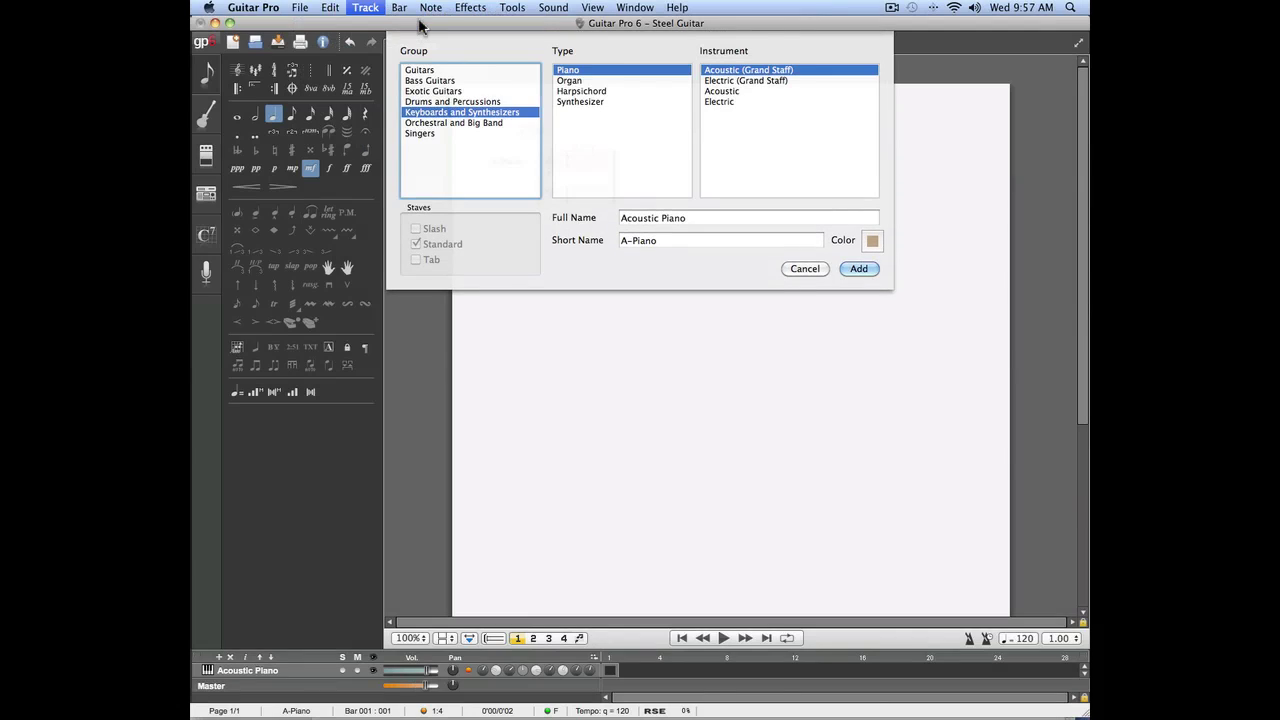
left_click(438, 71)
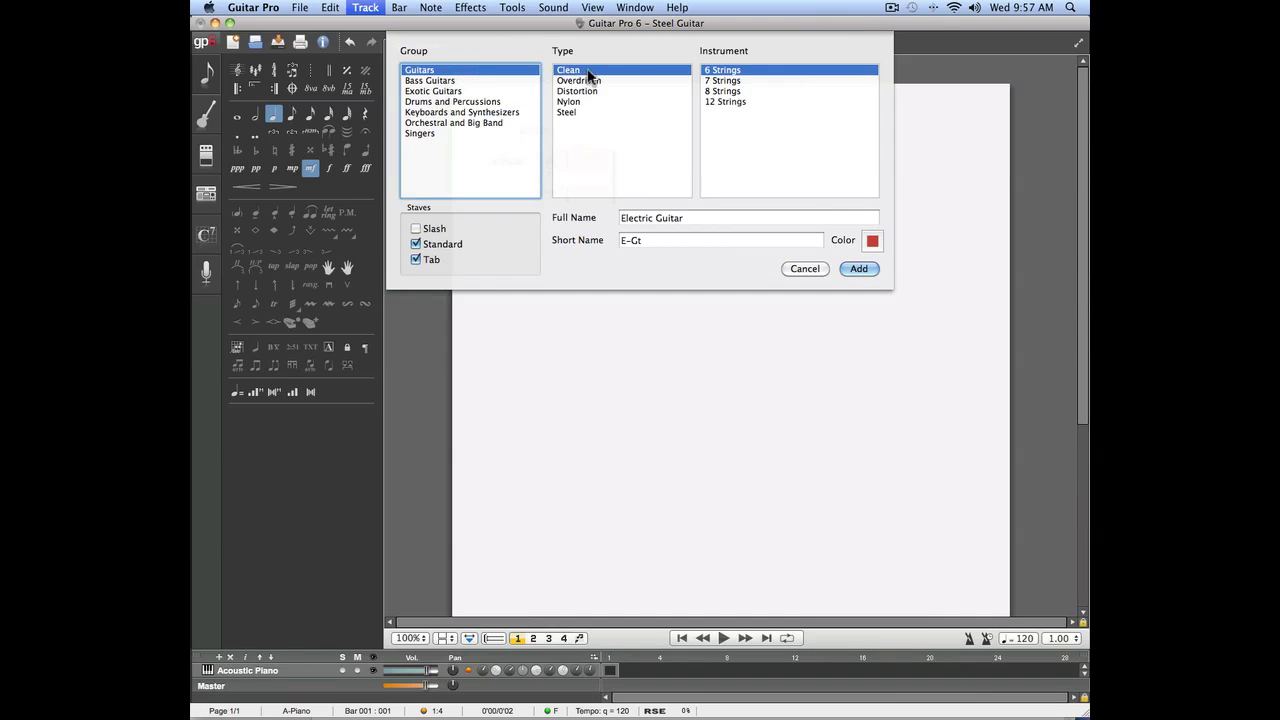
left_click(859, 268)
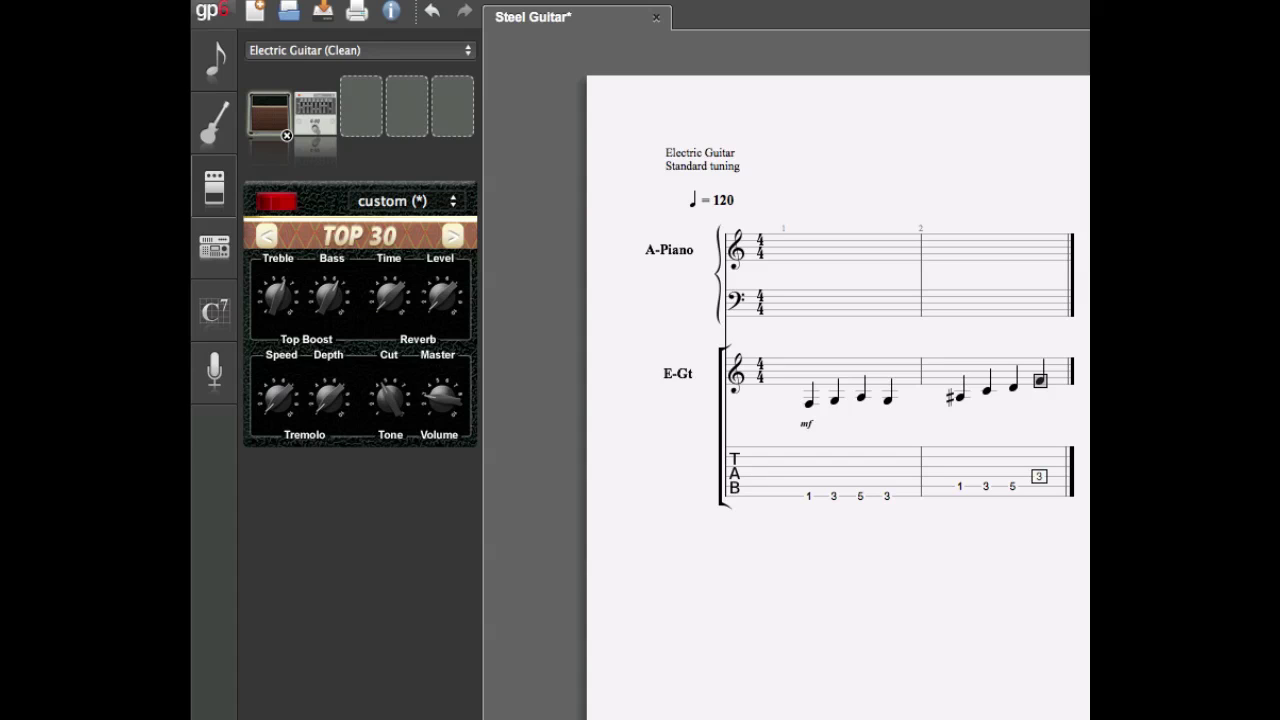
Add the Disto+ distortion pedal to the electric guitar's third effect slot and play back the score
left_click(362, 127)
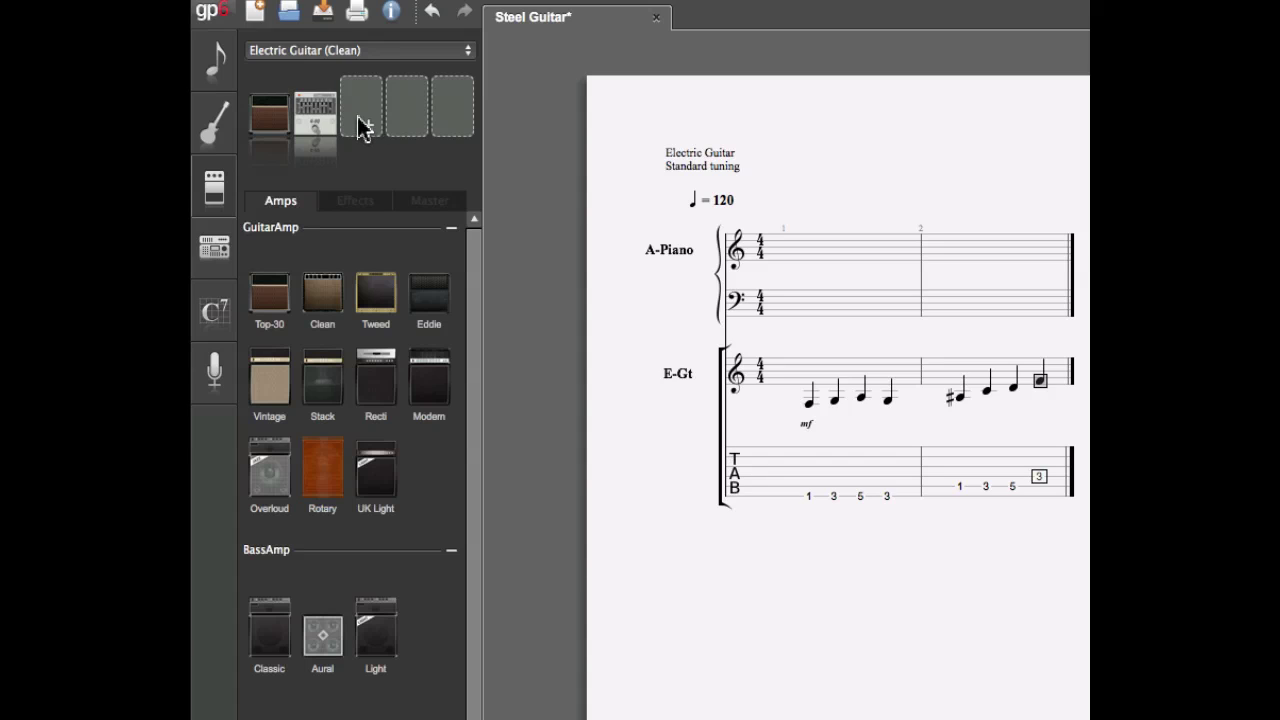
left_click(370, 207)
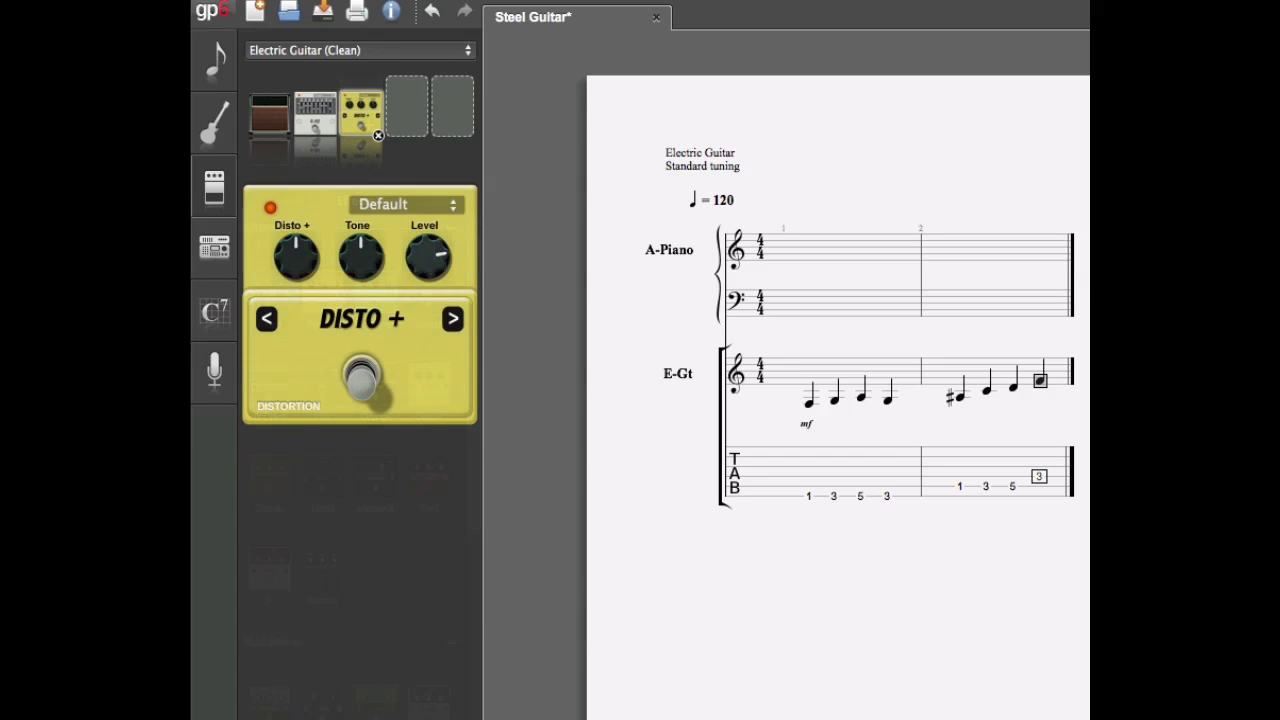
left_click(429, 384)
key("space")
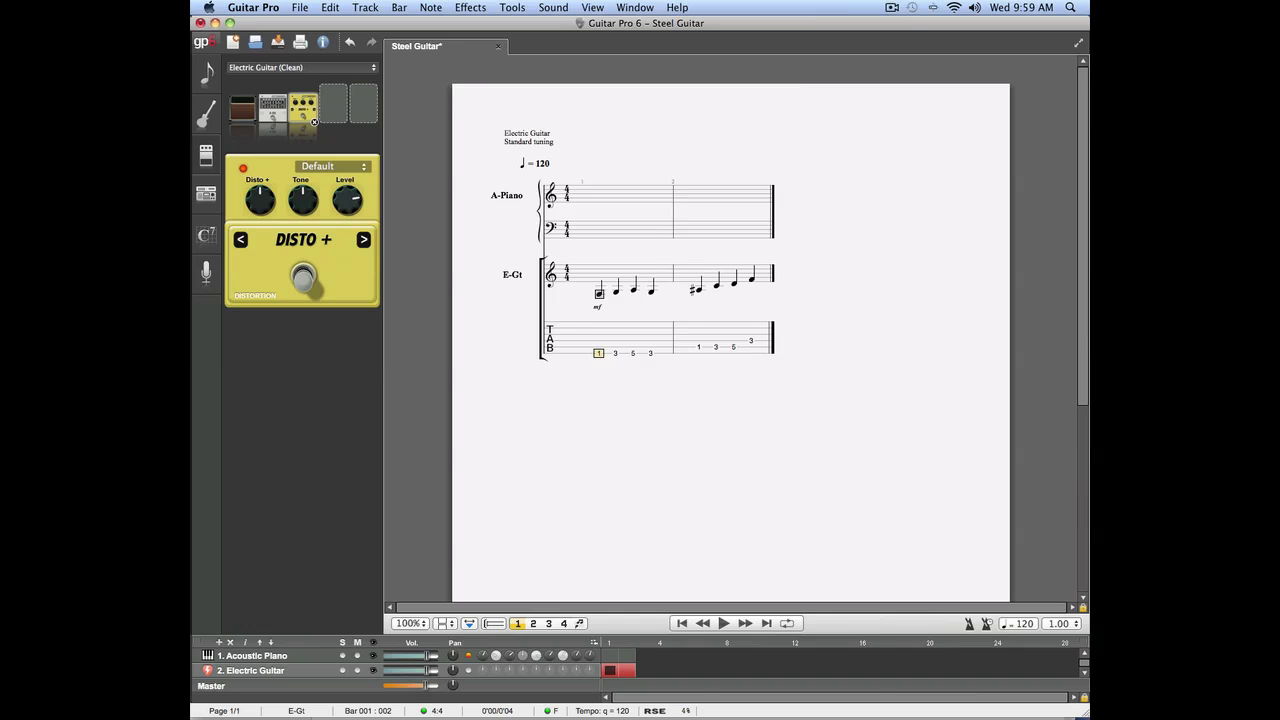
Rename the electric guitar's current sound variation as Disto
left_click(368, 68)
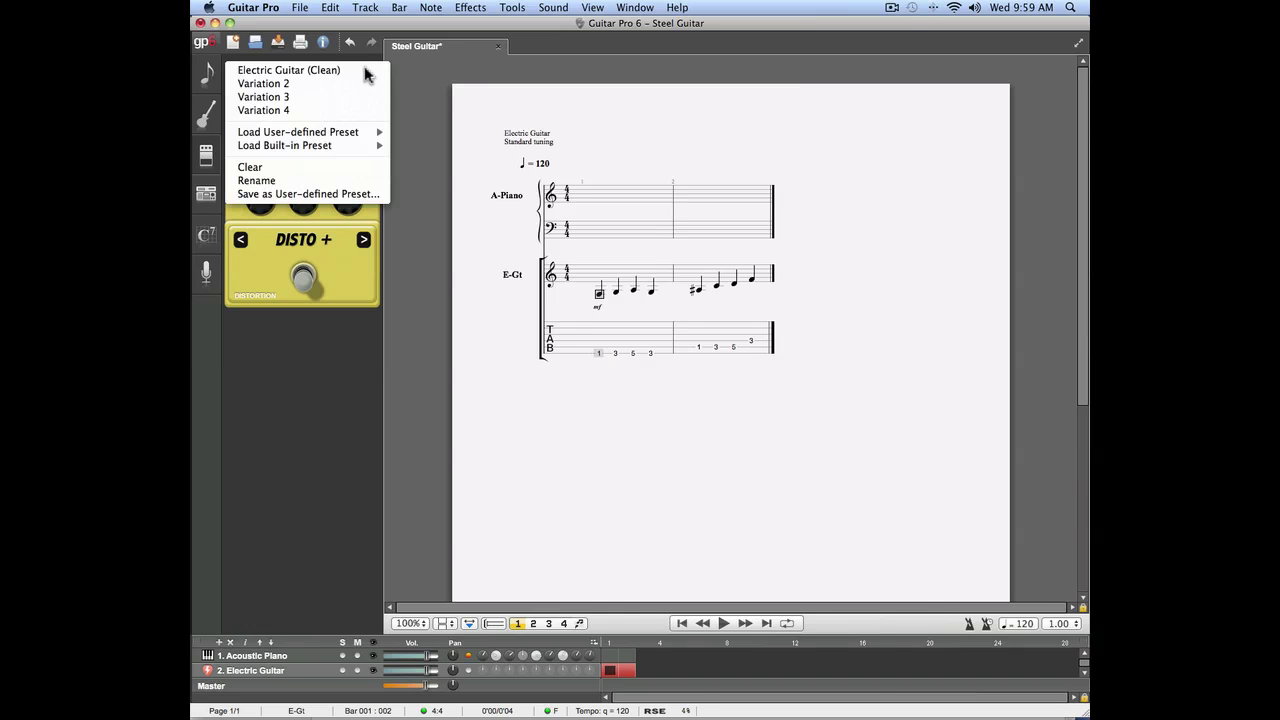
left_click(340, 181)
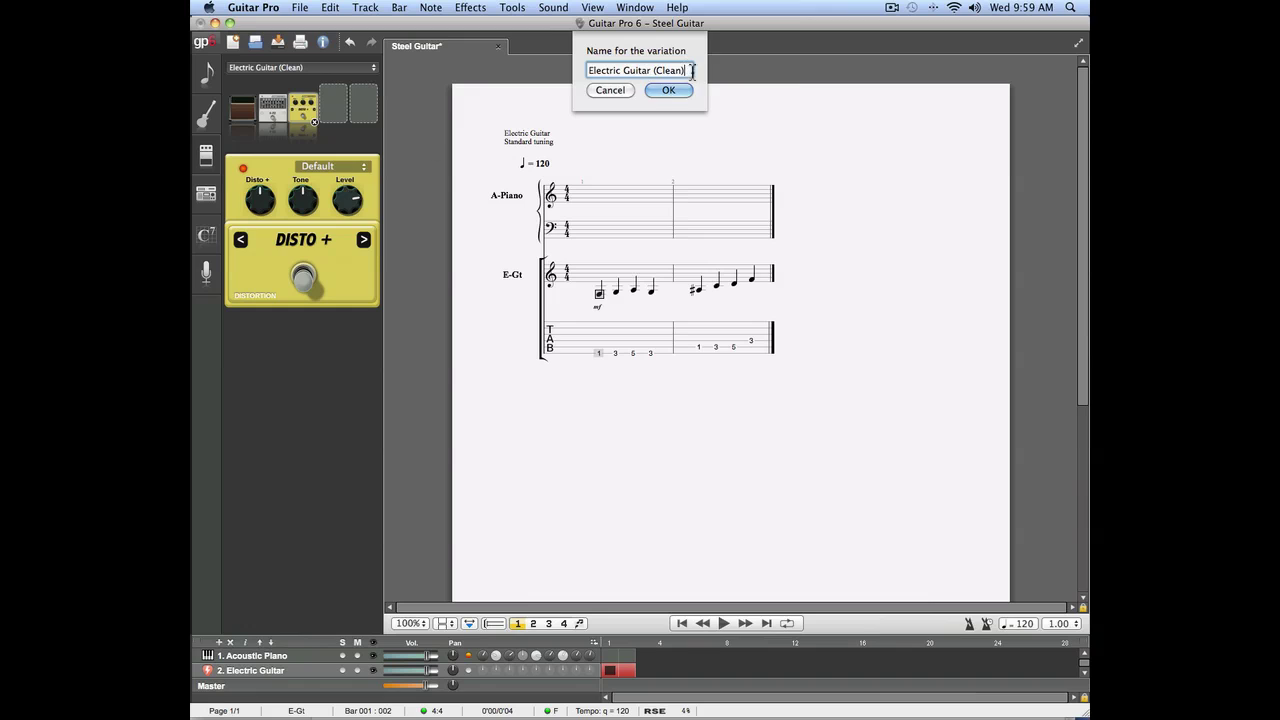
type("Disto")
left_click(668, 90)
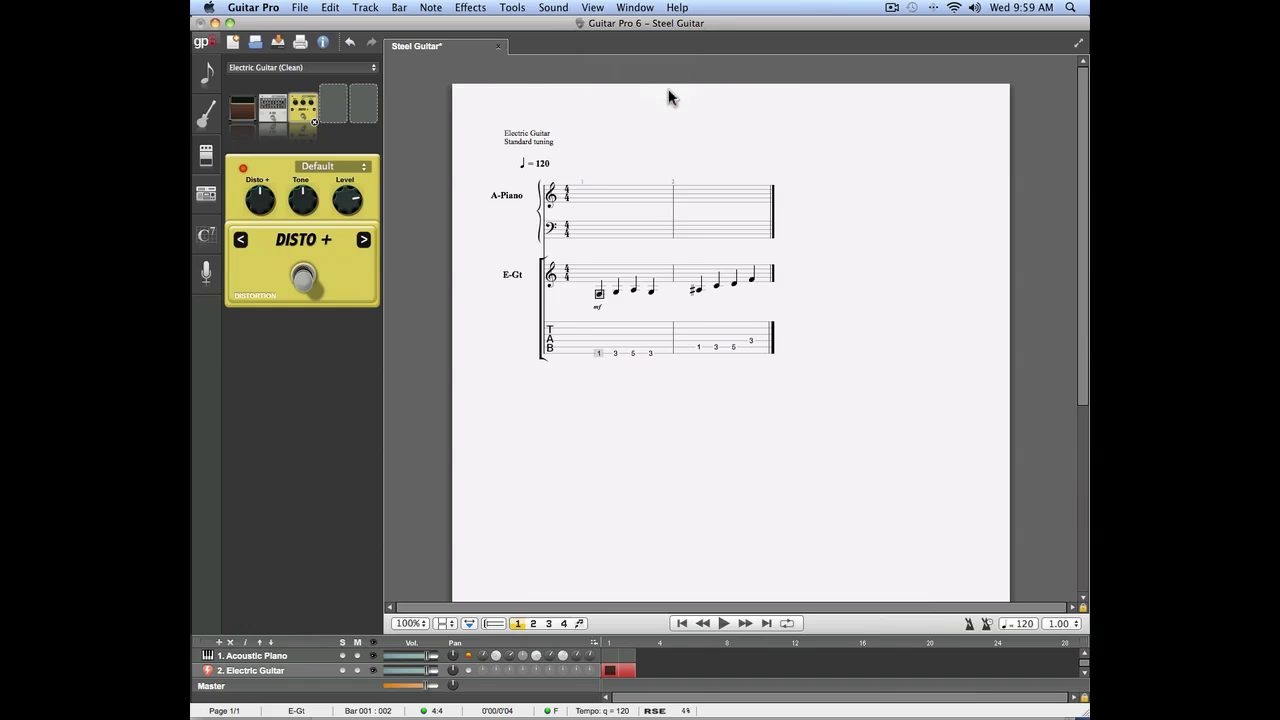
Save the Disto variation's effect chain as a user-defined preset
left_click(366, 68)
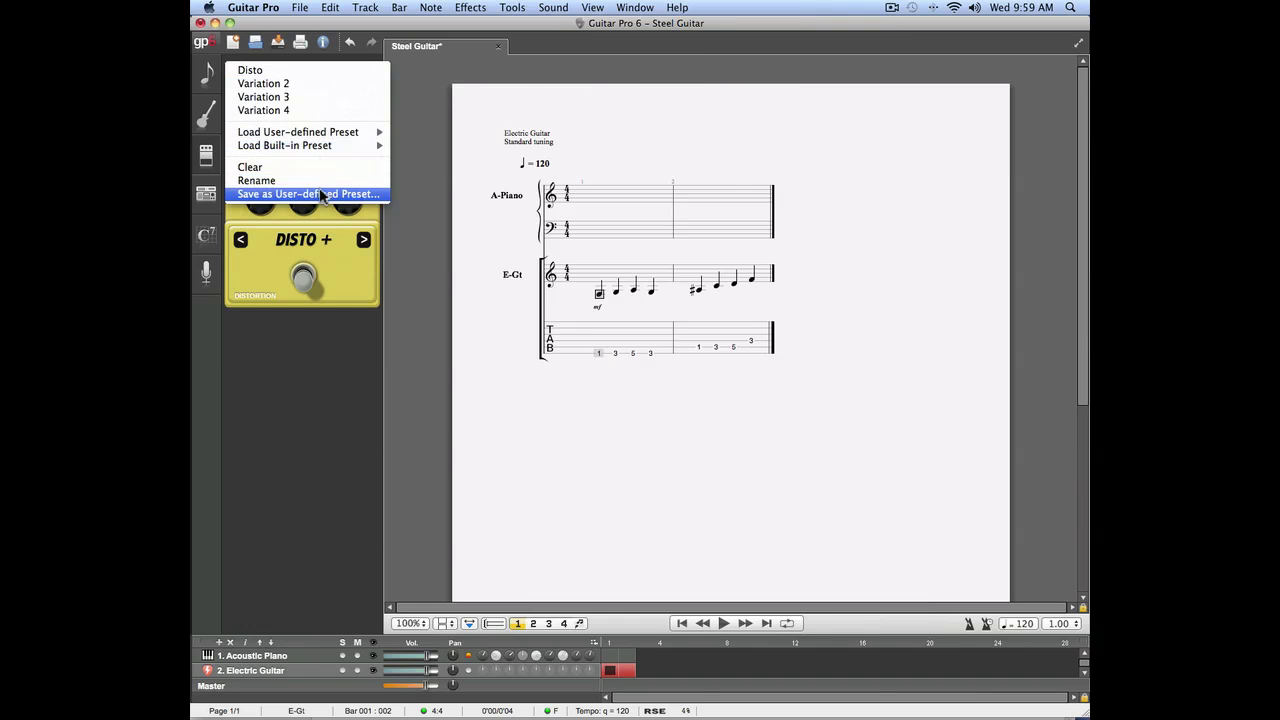
left_click(337, 194)
left_click(790, 416)
Switch the electric guitar to Variation 2 and load the user-defined preset Disto into it
left_click(366, 68)
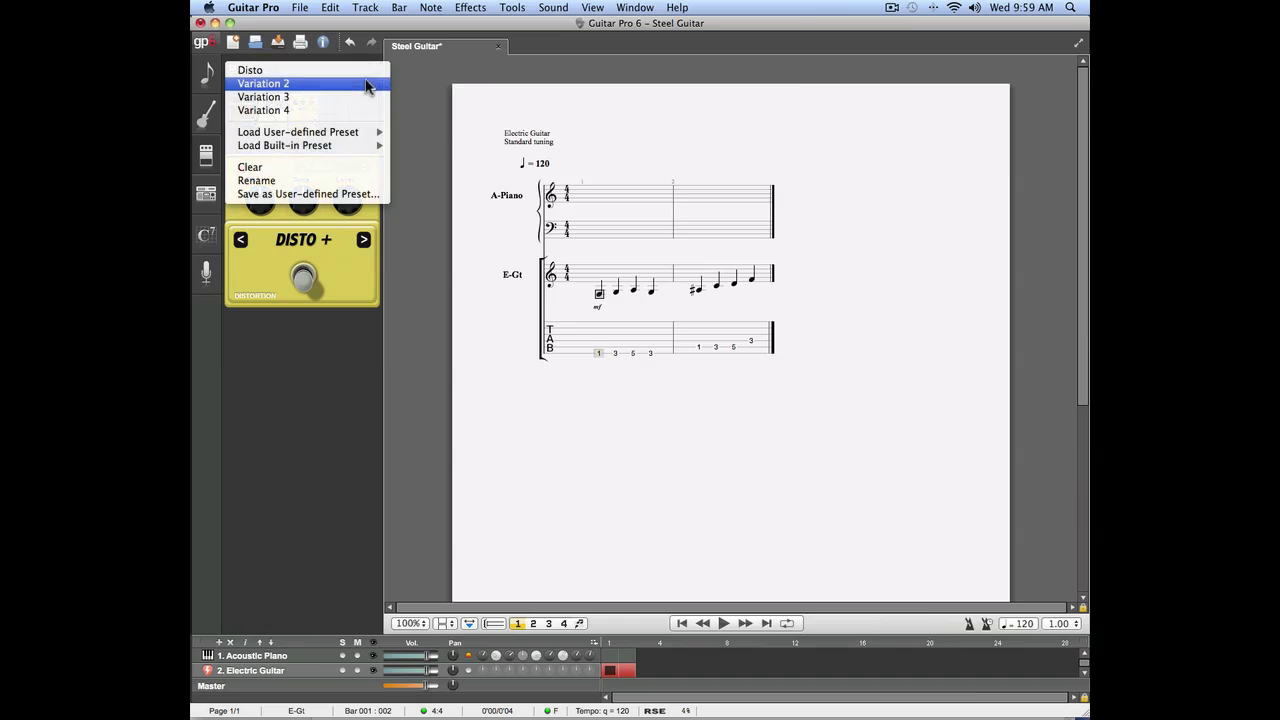
left_click(366, 85)
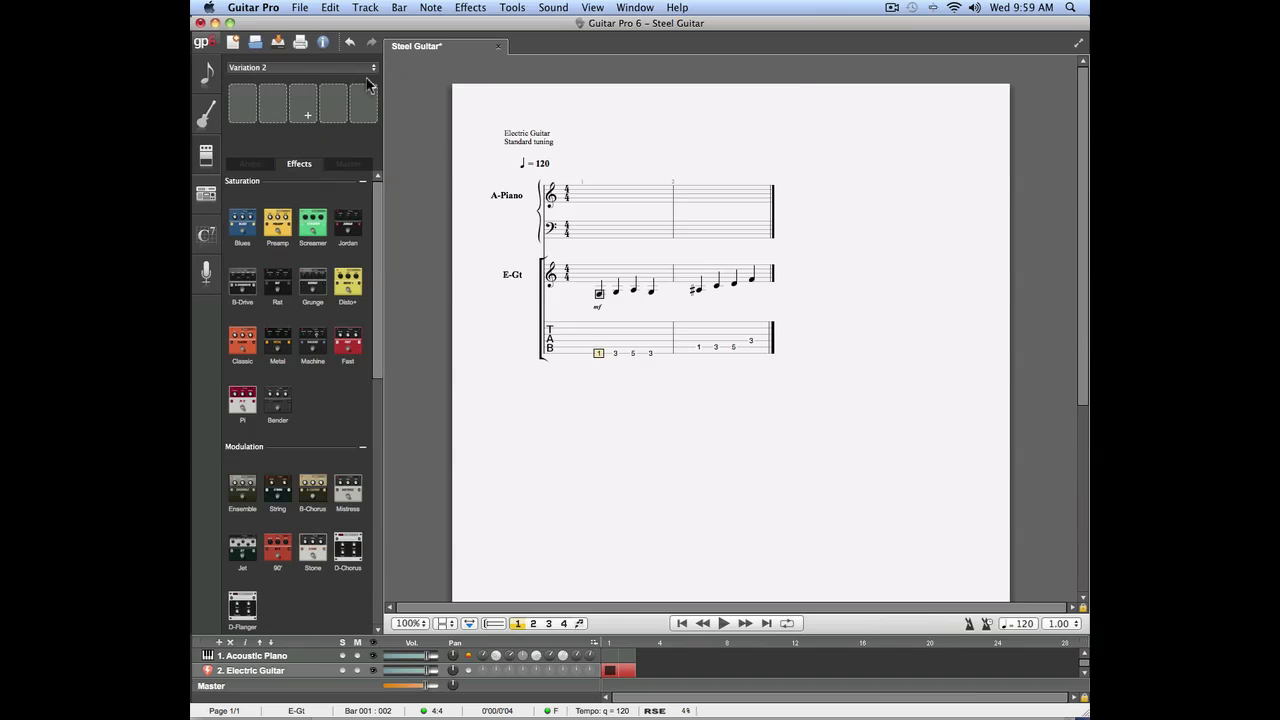
left_click(373, 70)
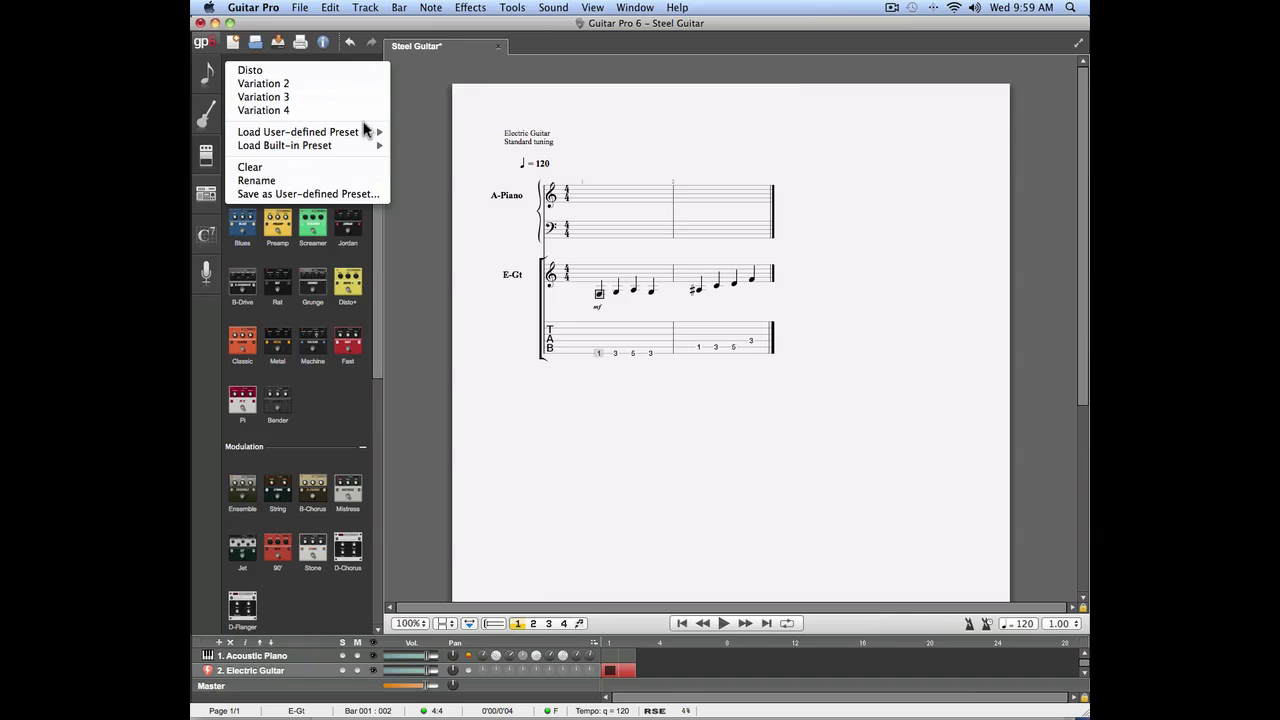
mouse_move(365, 132)
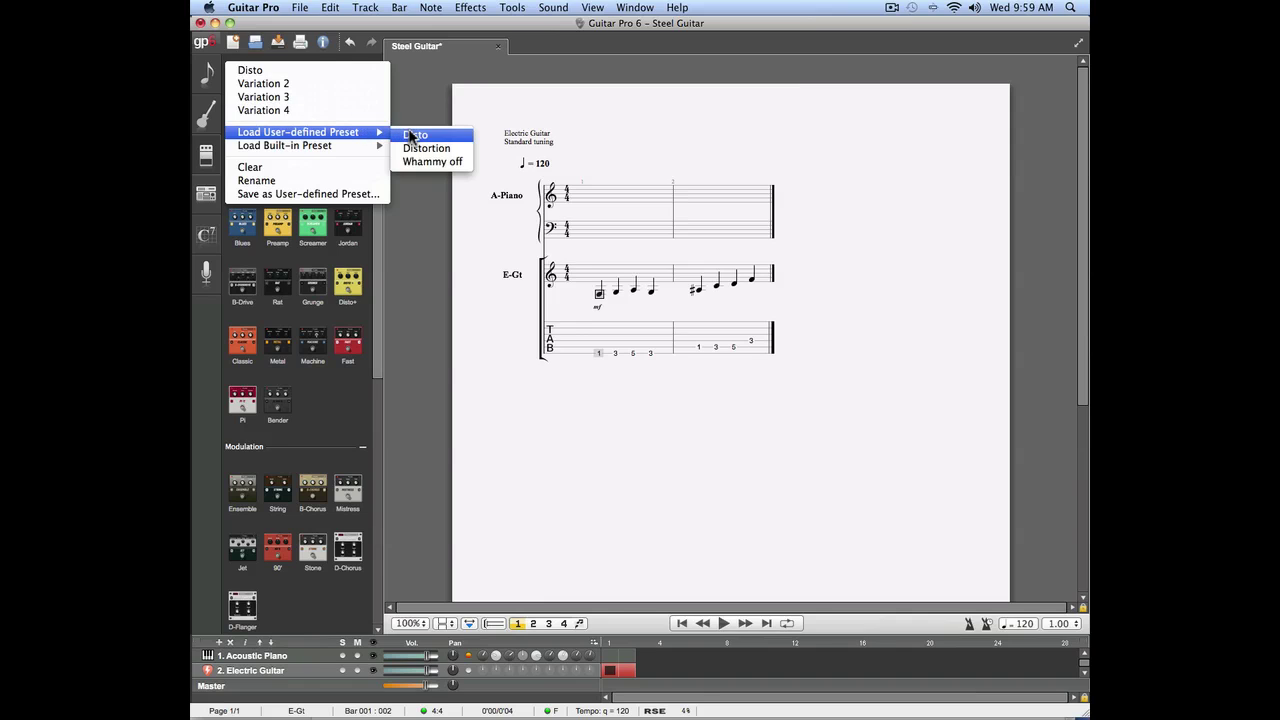
left_click(410, 135)
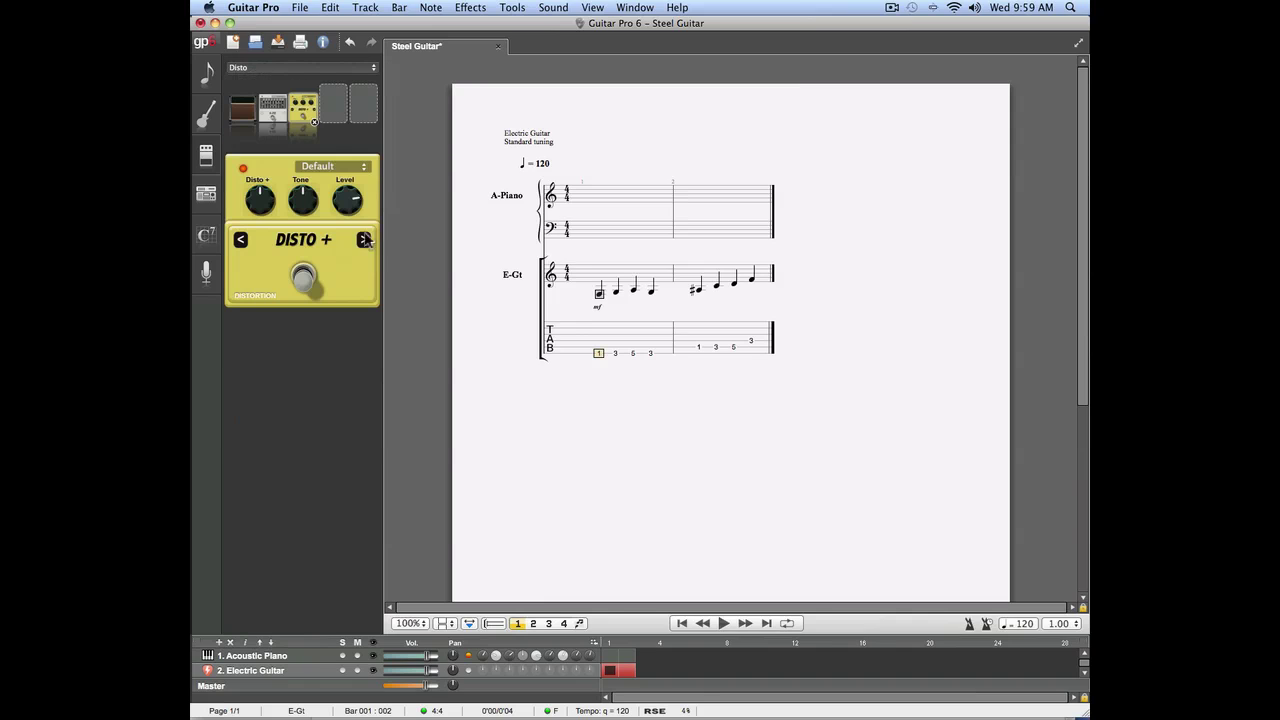
Switch off the Disto+ pedal in the second variation, rename that variation as Clean, and check the variation list
left_click(303, 278)
left_click(372, 68)
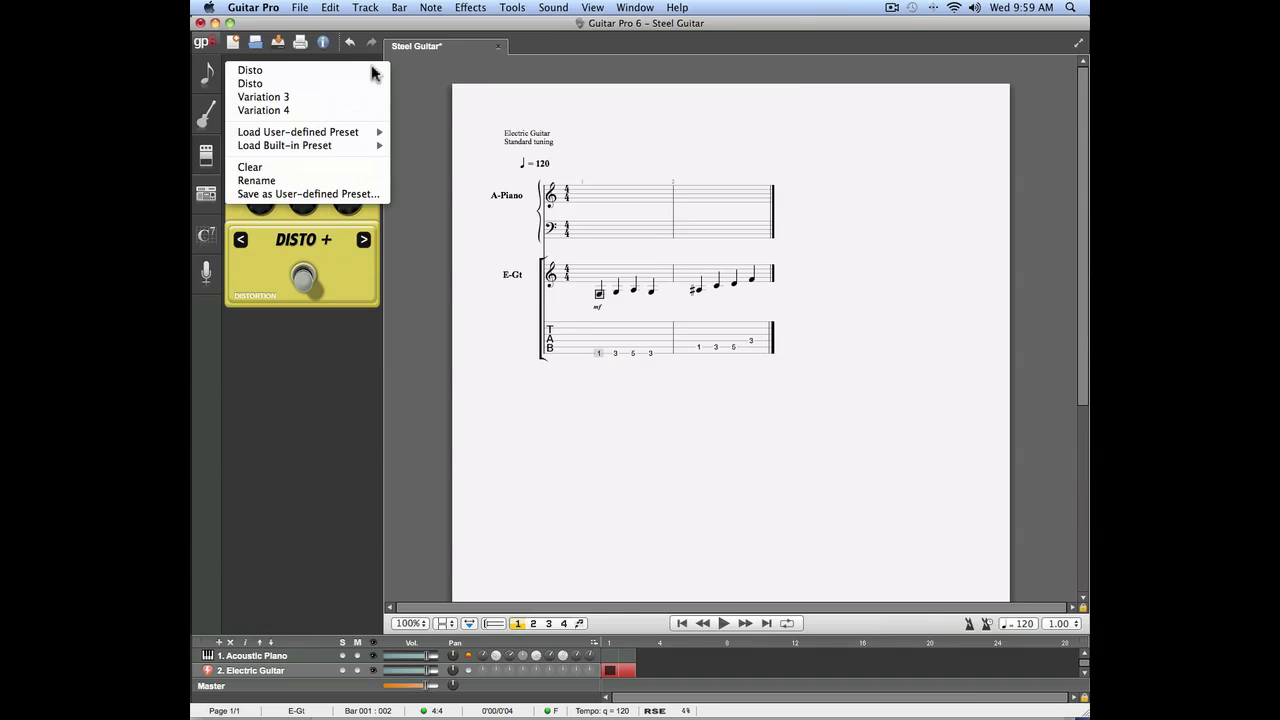
left_click(334, 180)
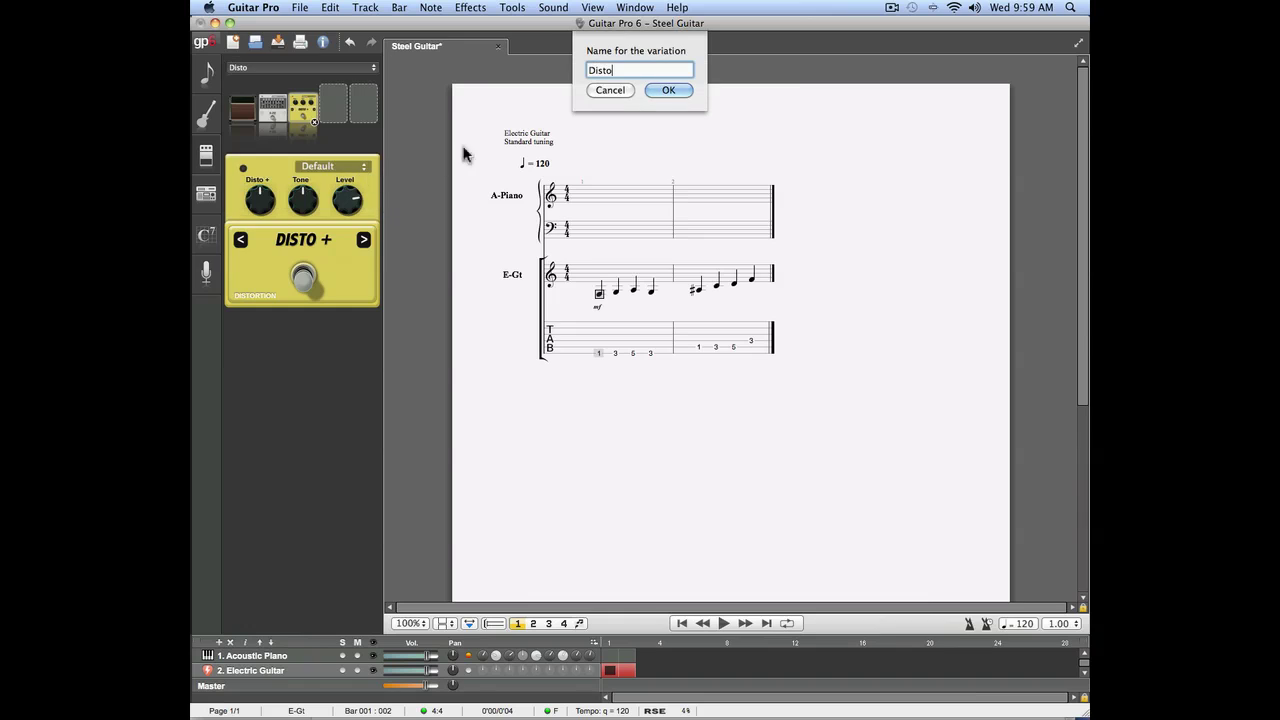
key("super+a")
type("Clean")
left_click(663, 90)
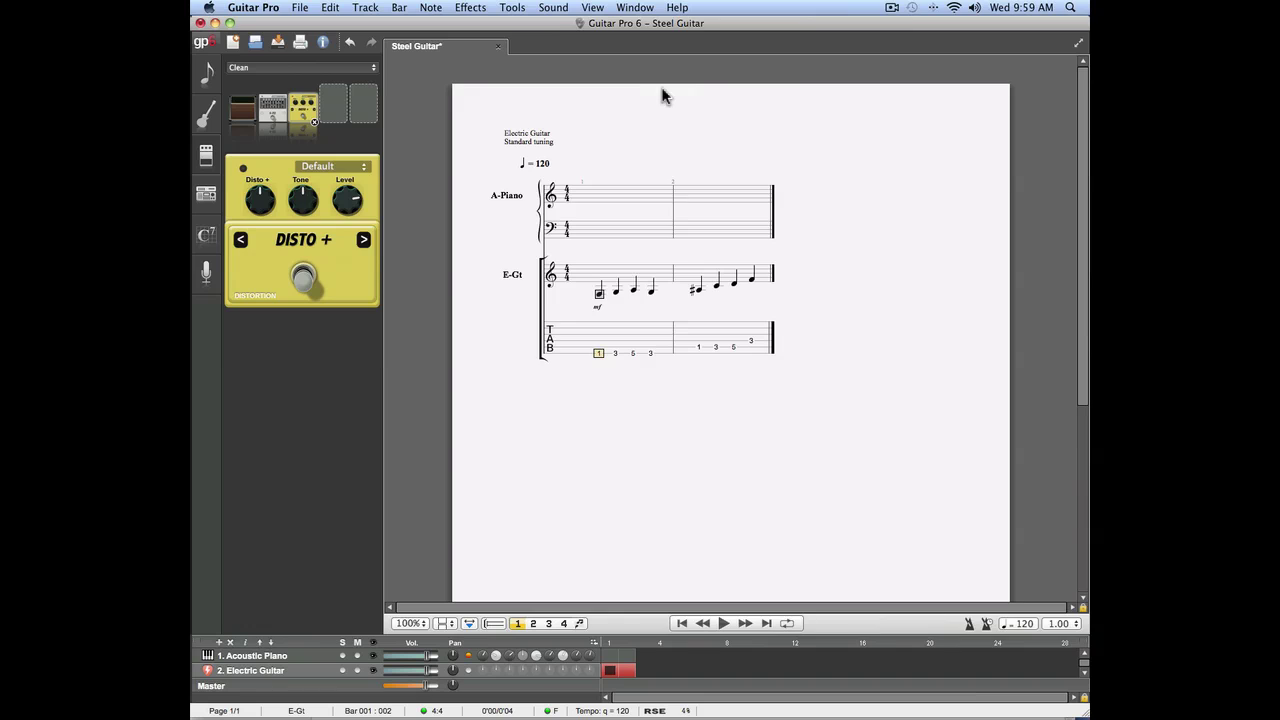
left_click(372, 69)
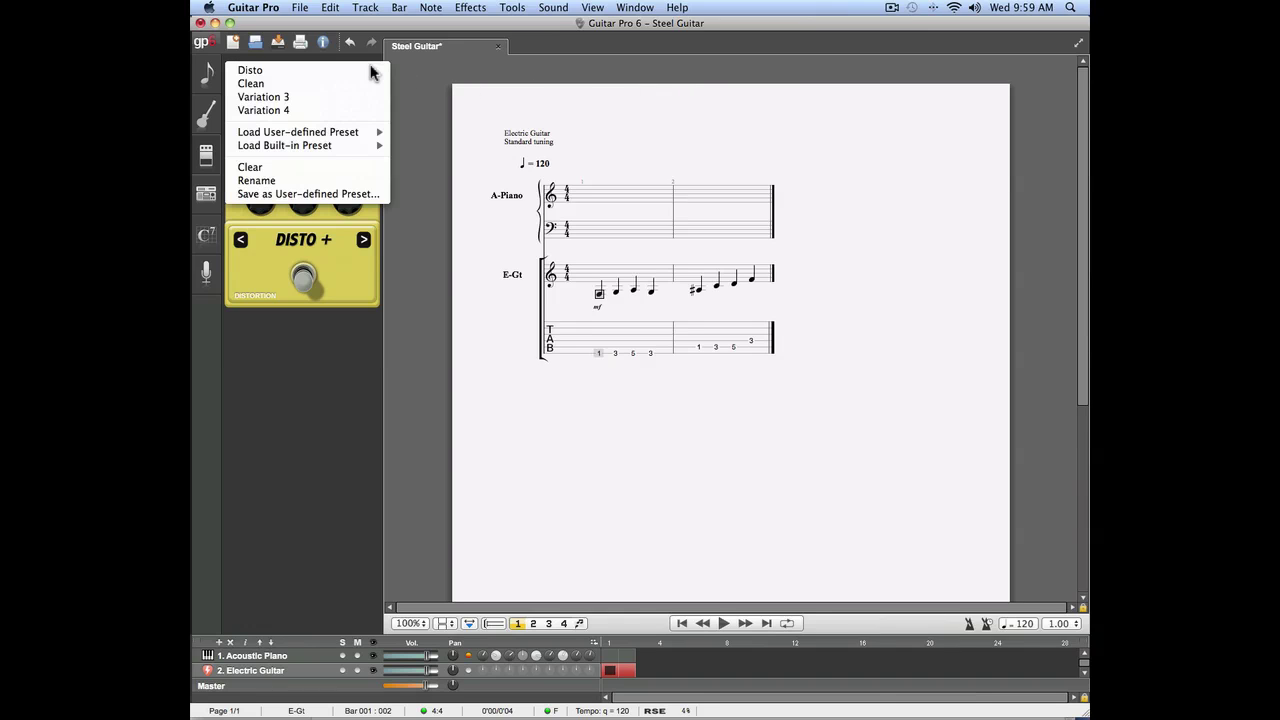
left_click(495, 104)
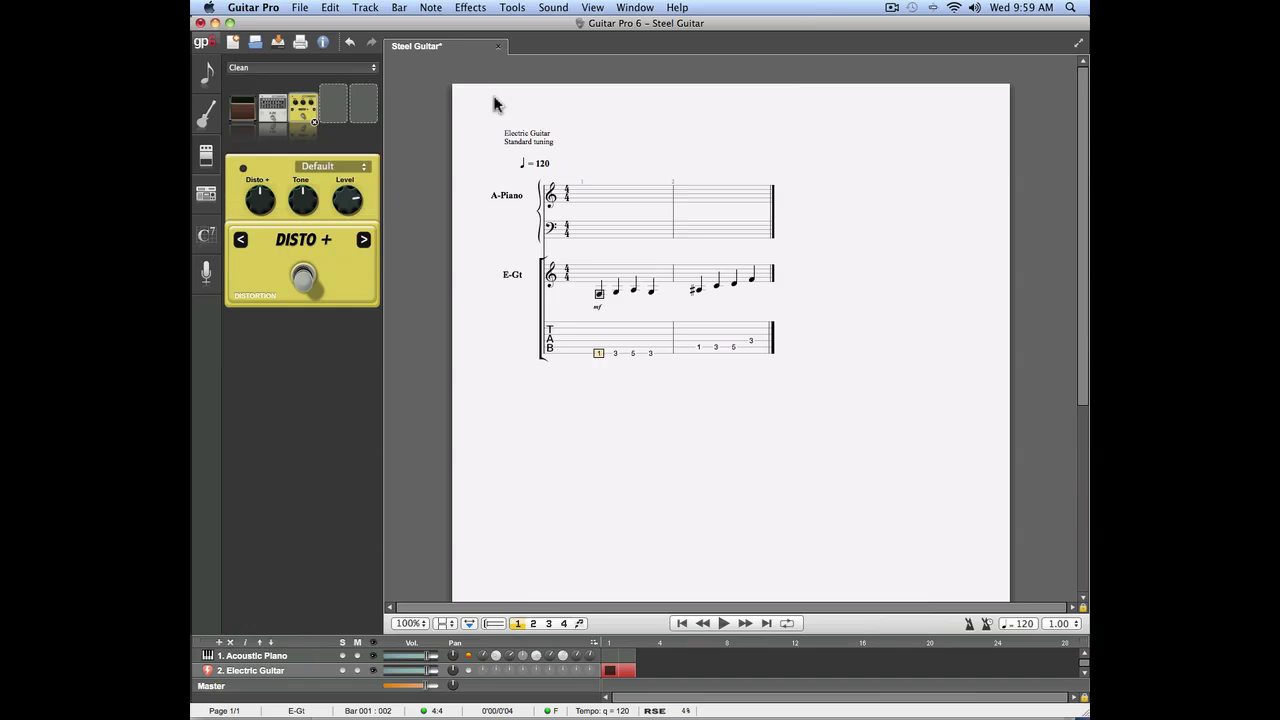
Apply the Clean variation at the first beat of the guitar's second bar and play the score from bar 1
left_click(697, 352)
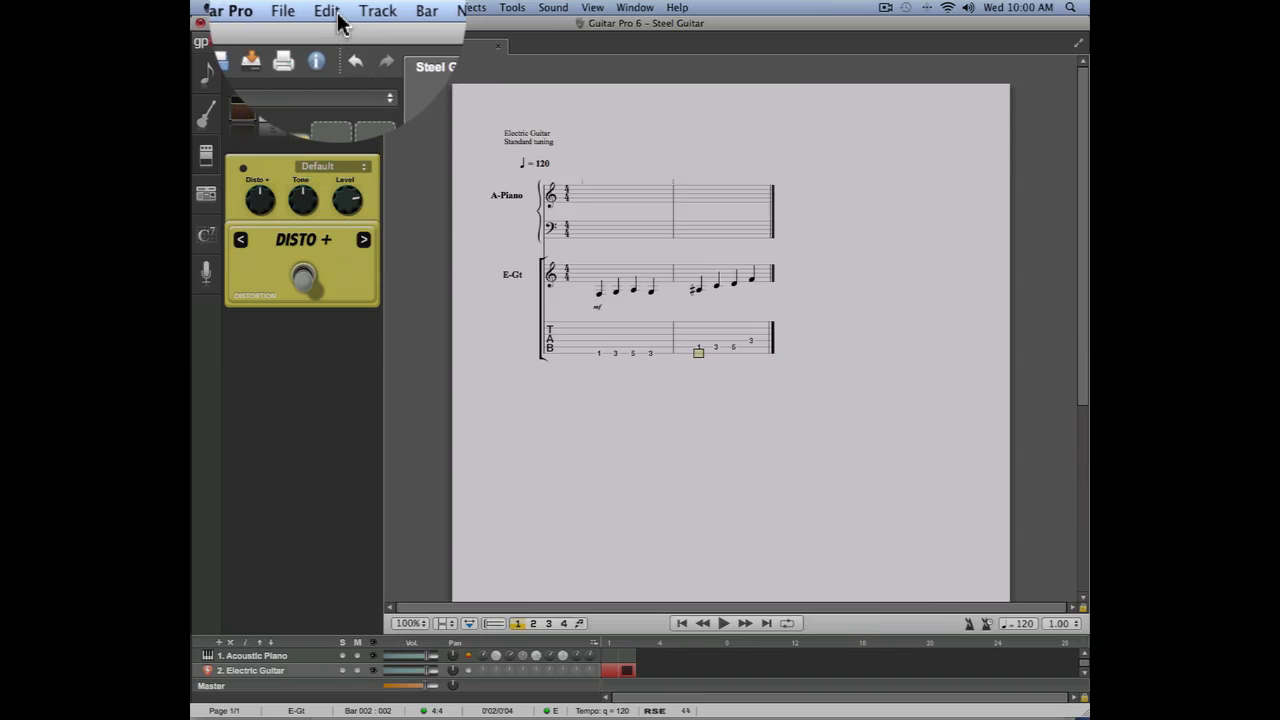
left_click(330, 7)
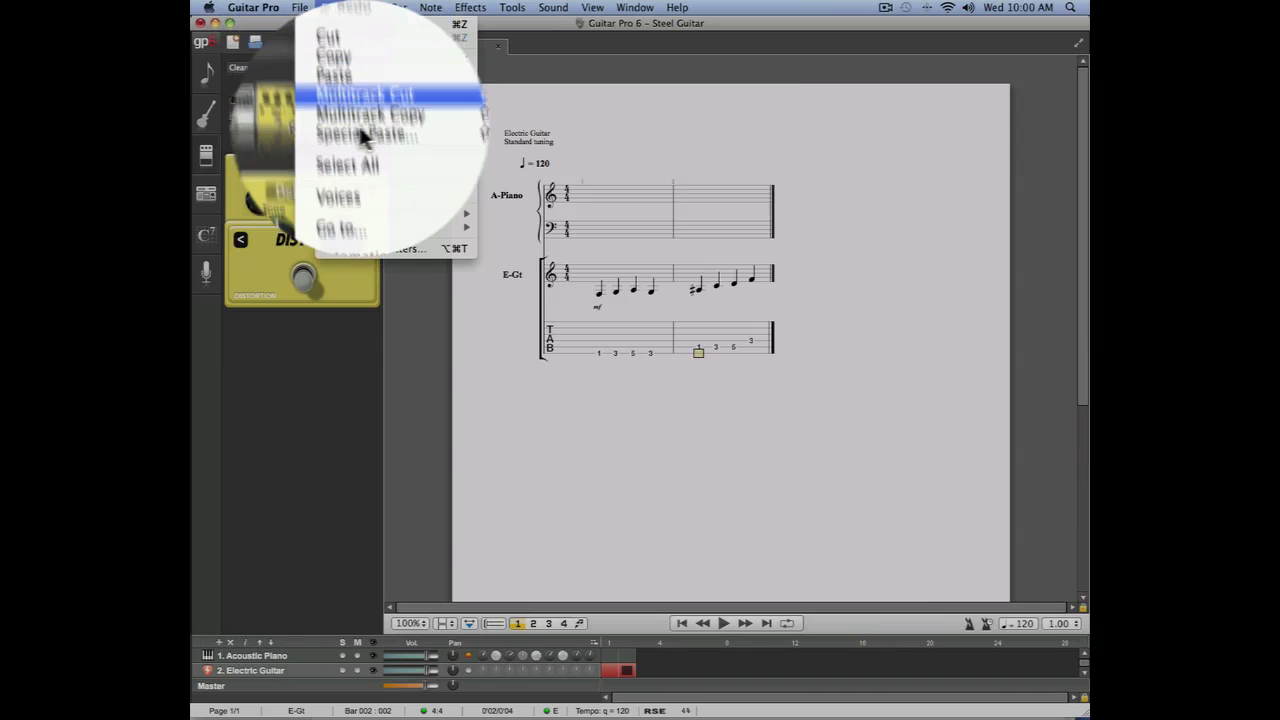
mouse_move(394, 226)
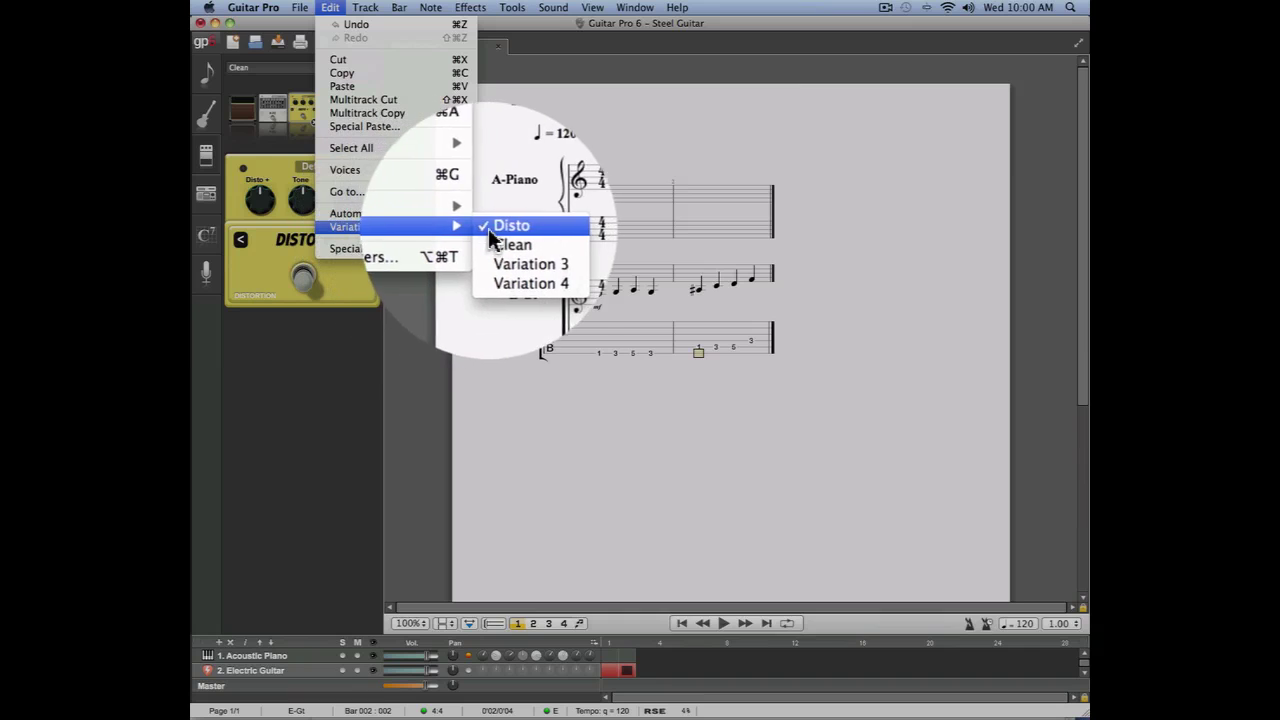
left_click(522, 243)
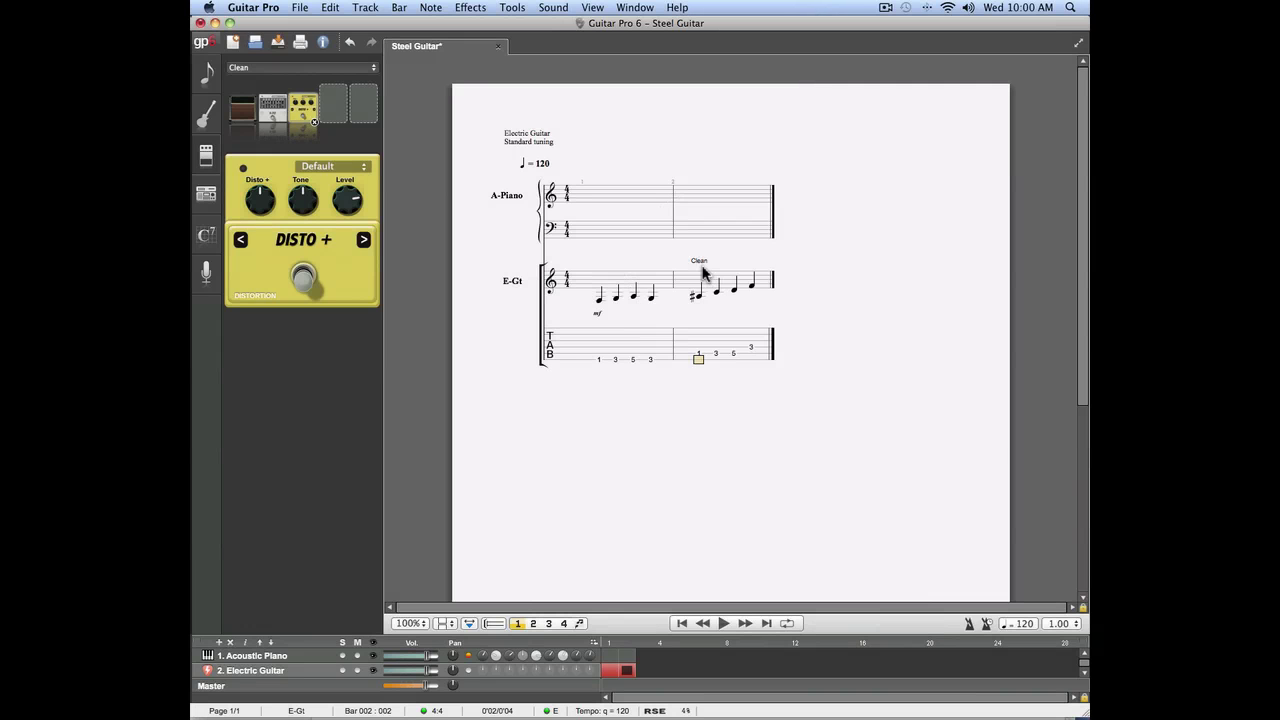
left_click(598, 362)
key("space")
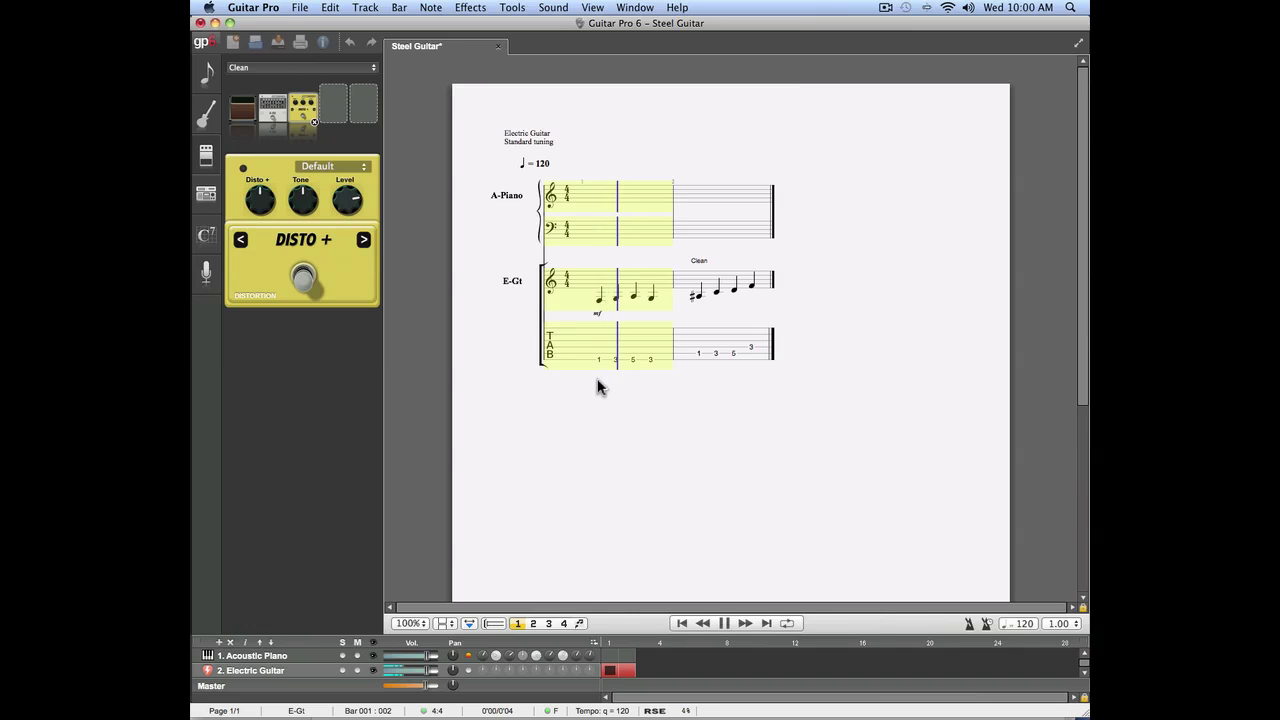